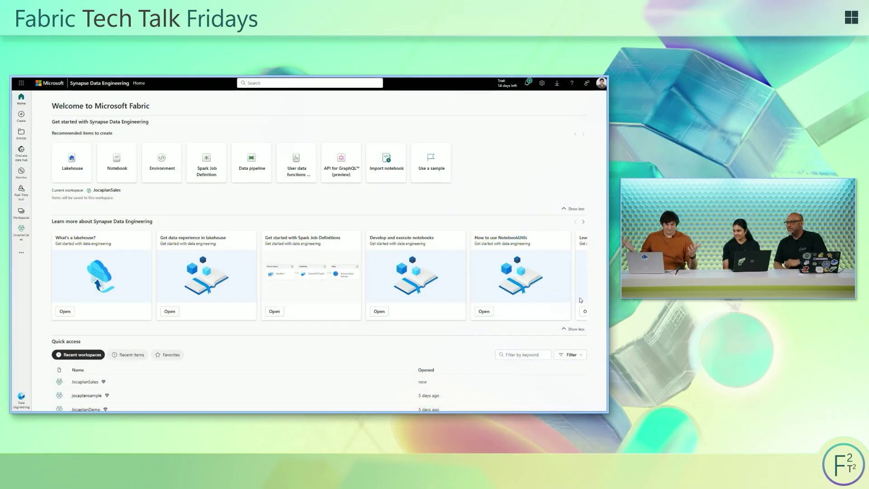
- Open the BusinessKPIs warehouse from the JocaplanSales workspace
{"action": "left_click", "coordinate": [18, 211]}
{"action": "scroll", "coordinate": [68, 205], "scroll_direction": "down", "scroll_amount": 3}
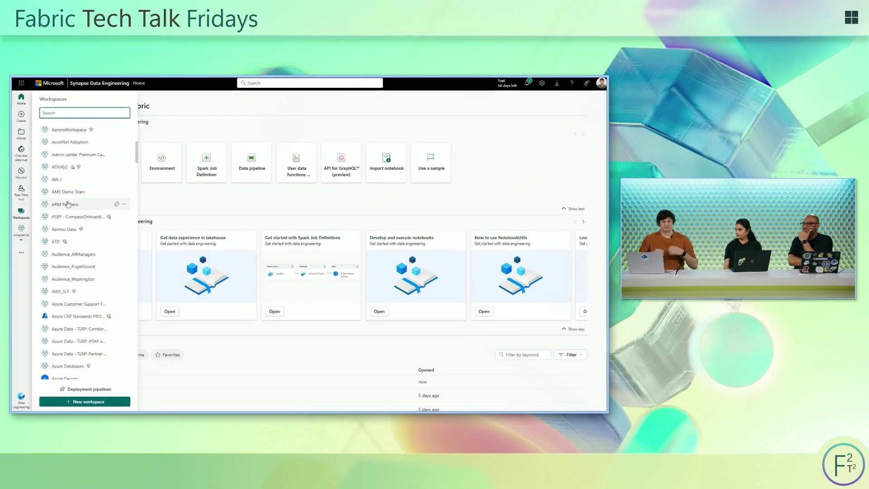
{"action": "scroll", "coordinate": [67, 204], "scroll_direction": "up", "scroll_amount": 2}
{"action": "scroll", "coordinate": [67, 204], "scroll_direction": "up", "scroll_amount": 2}
{"action": "scroll", "coordinate": [68, 204], "scroll_direction": "up", "scroll_amount": 2}
{"action": "mouse_move", "coordinate": [75, 164]}
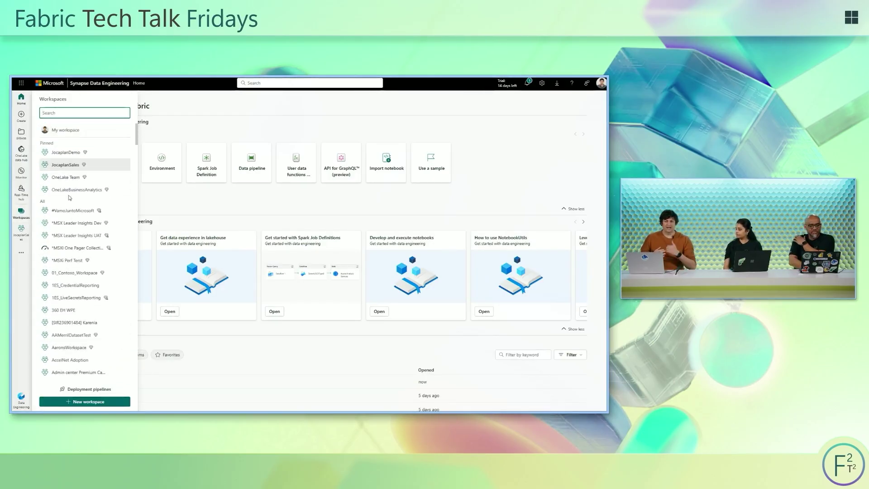
{"action": "left_click", "coordinate": [65, 164]}
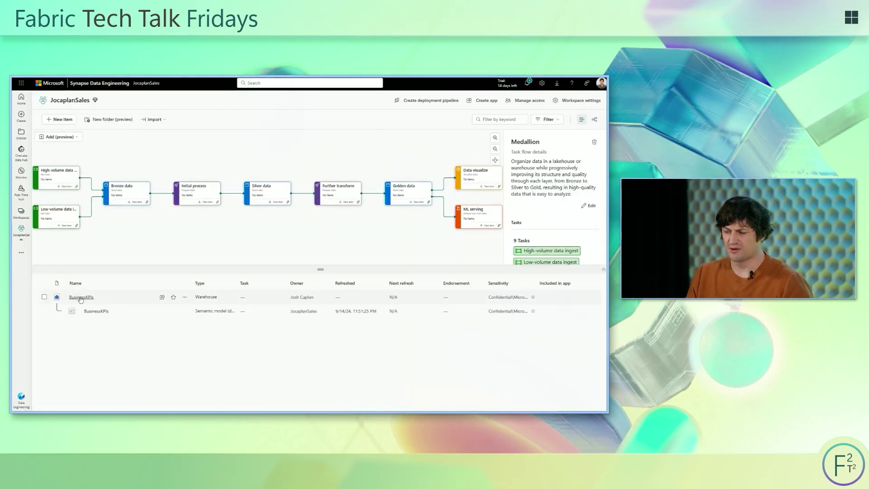
{"action": "mouse_move", "coordinate": [102, 321]}
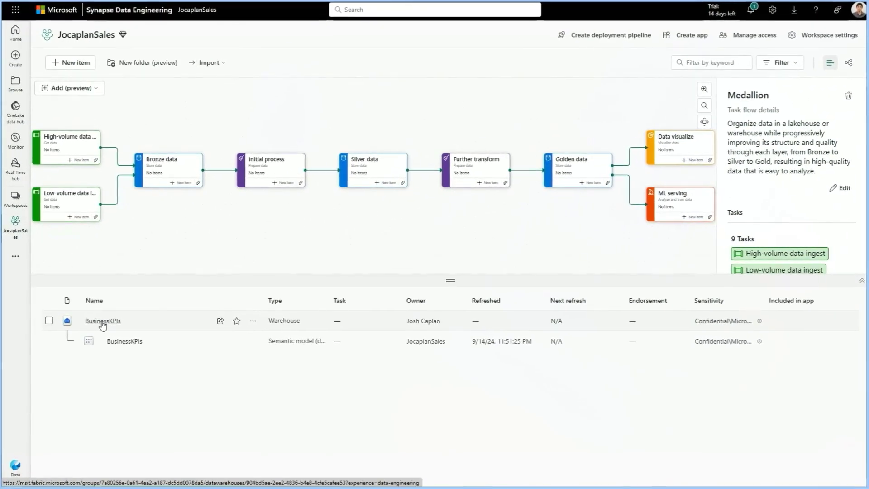
{"action": "left_click", "coordinate": [101, 319]}
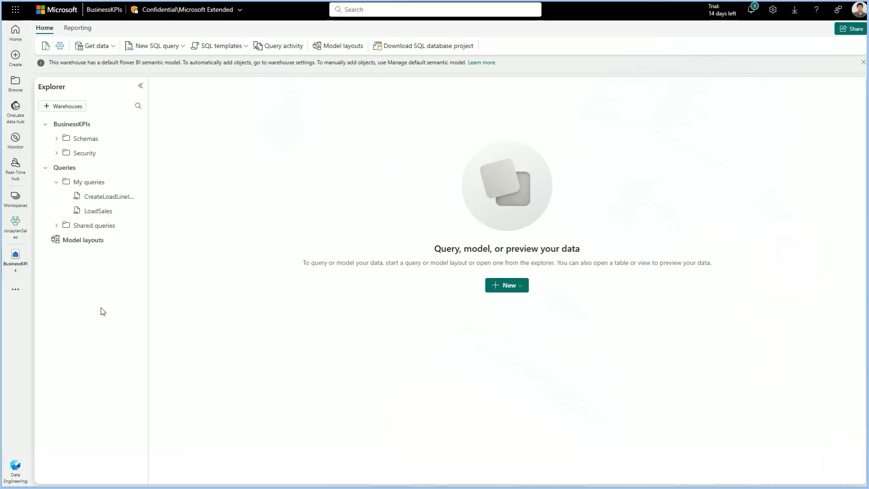
- Expand Schemas > dbo and preview the LineItem table's order-line data
{"action": "left_click", "coordinate": [55, 139]}
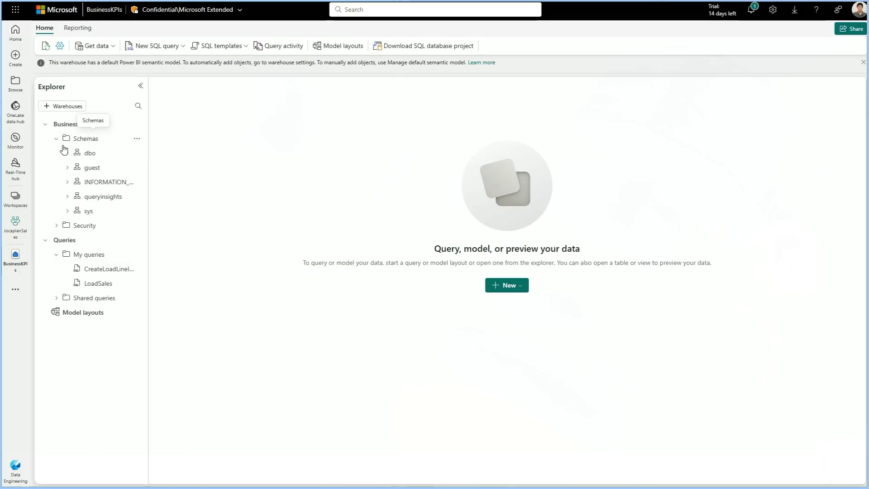
{"action": "left_click", "coordinate": [67, 153]}
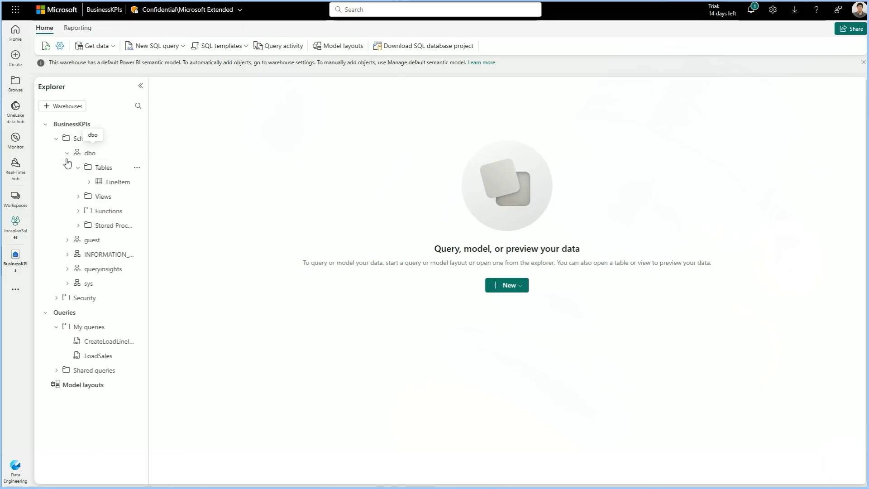
{"action": "left_click", "coordinate": [113, 183]}
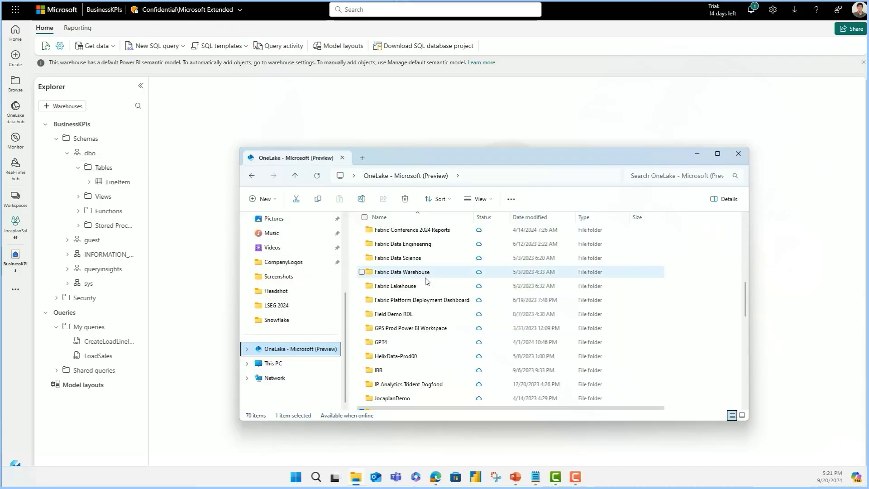
{"action": "scroll", "coordinate": [421, 280], "scroll_direction": "down", "scroll_amount": 3}
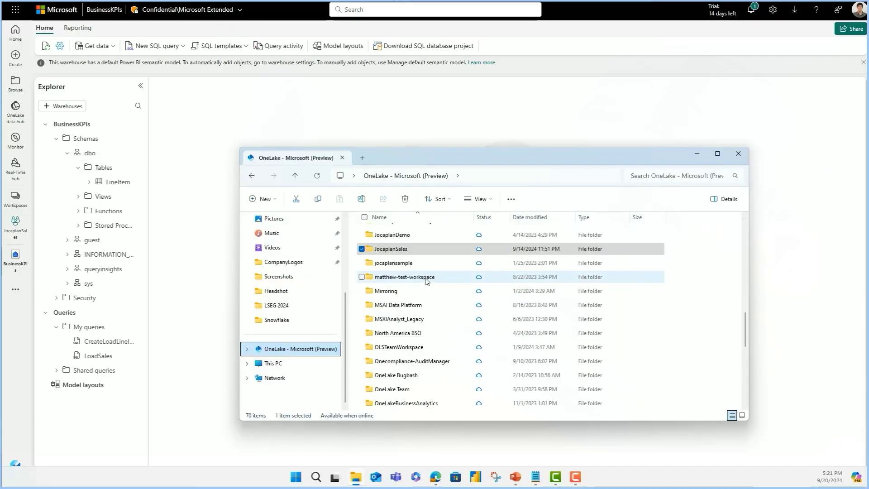
- Browse OneLake to JocaplanSales > BusinessKPIs.Datawarehouse > Tables > dbo, then open the LoadSales query
{"action": "double_click", "coordinate": [402, 255]}
{"action": "double_click", "coordinate": [405, 231]}
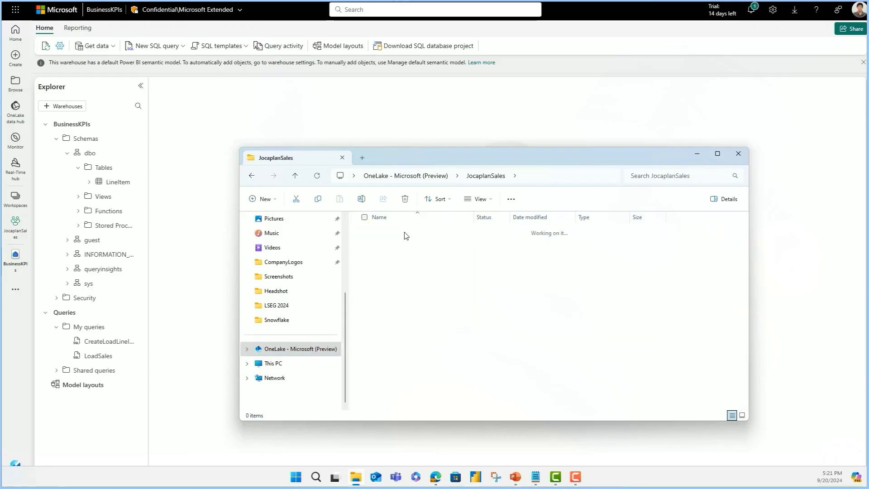
{"action": "double_click", "coordinate": [398, 245]}
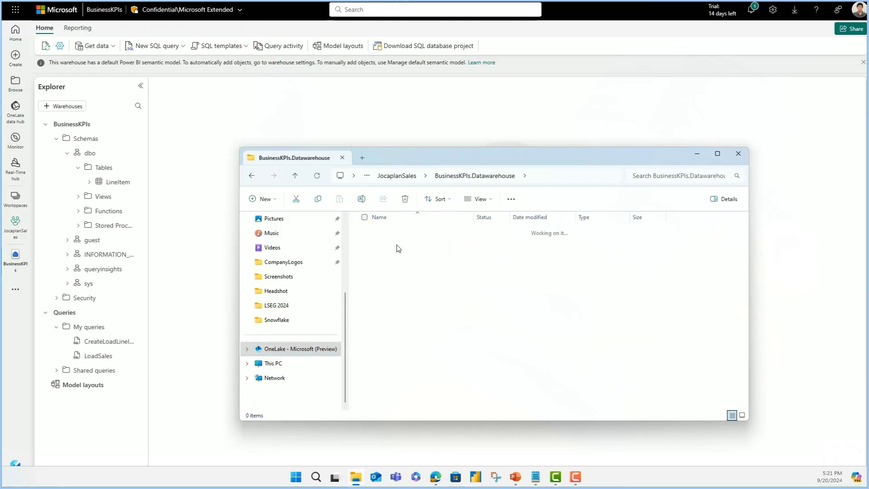
{"action": "double_click", "coordinate": [389, 234]}
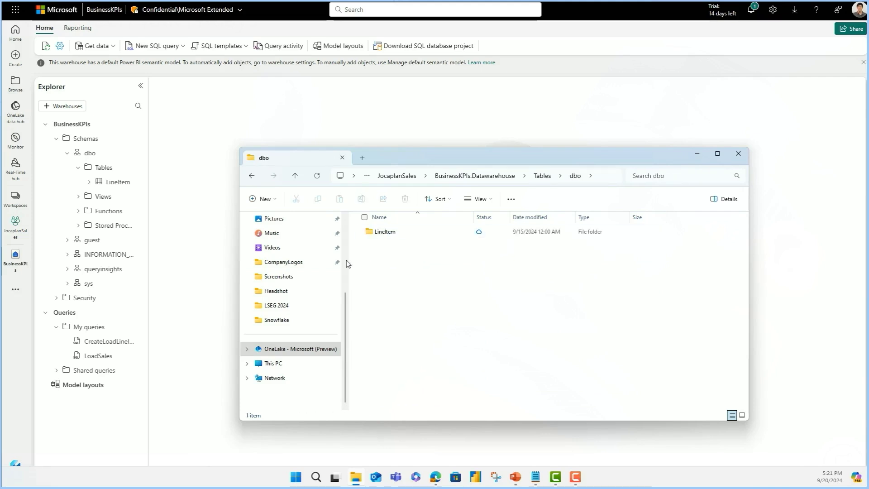
{"action": "left_click", "coordinate": [103, 355]}
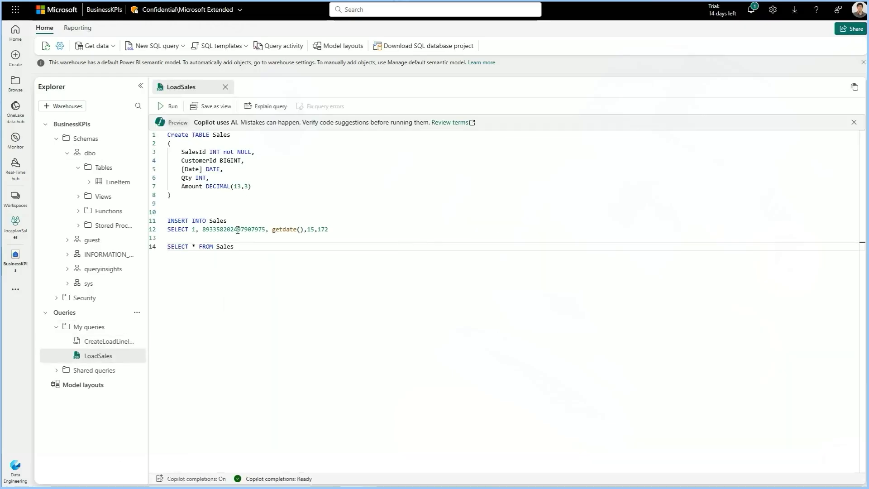
- Run the LoadSales query to create the Sales table with one inserted row
{"action": "left_click", "coordinate": [175, 109]}
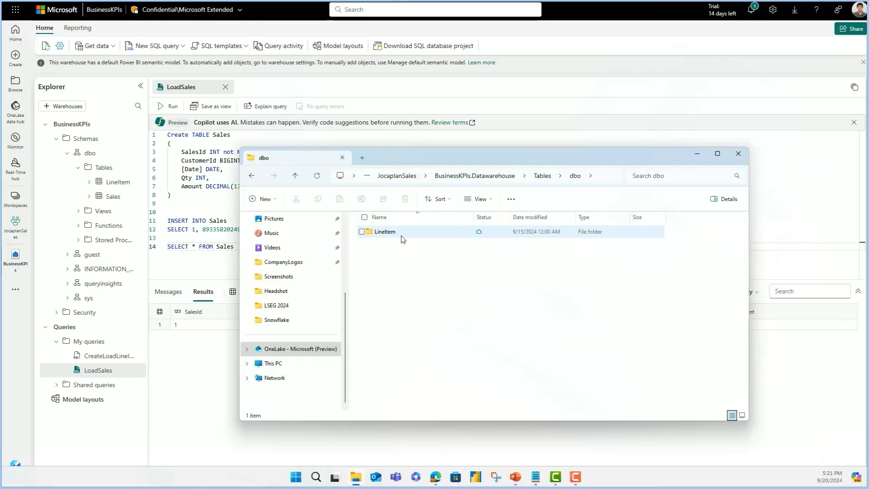
- Refresh the dbo folder and drill through Sales, the GUID folder, 0 and 1291 to the Parquet file
{"action": "right_click", "coordinate": [401, 234]}
{"action": "left_click", "coordinate": [381, 245]}
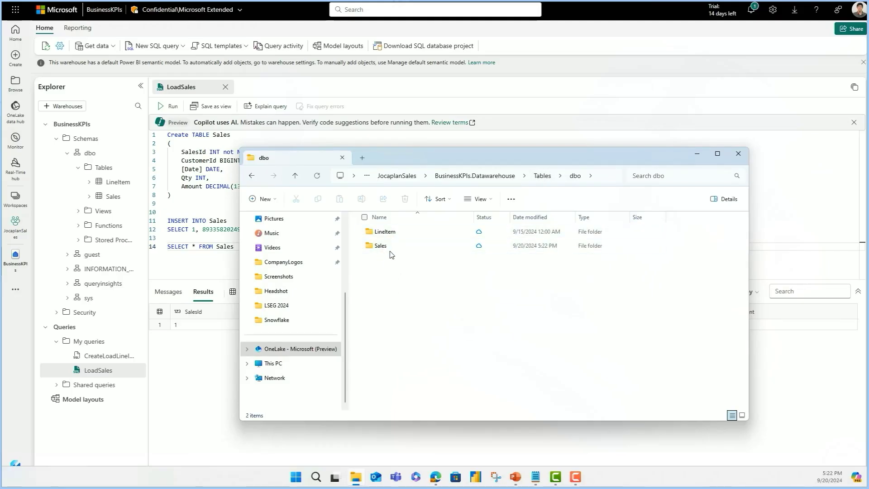
{"action": "double_click", "coordinate": [385, 246]}
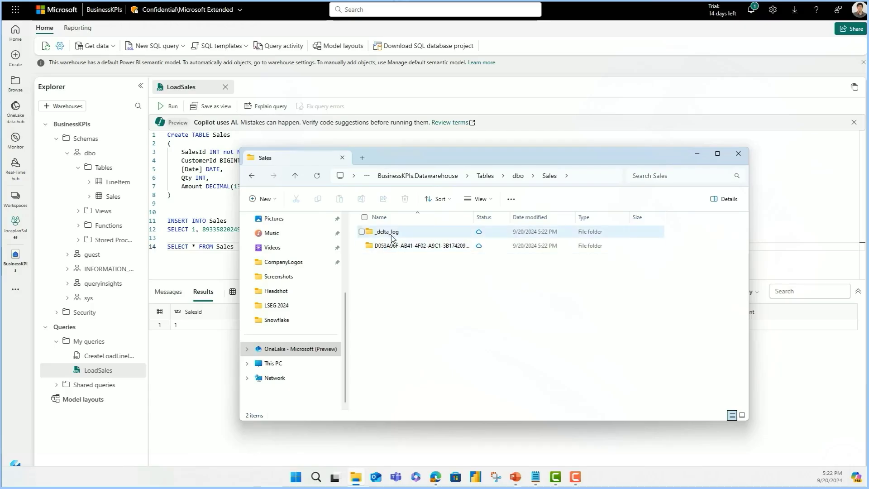
{"action": "double_click", "coordinate": [391, 245]}
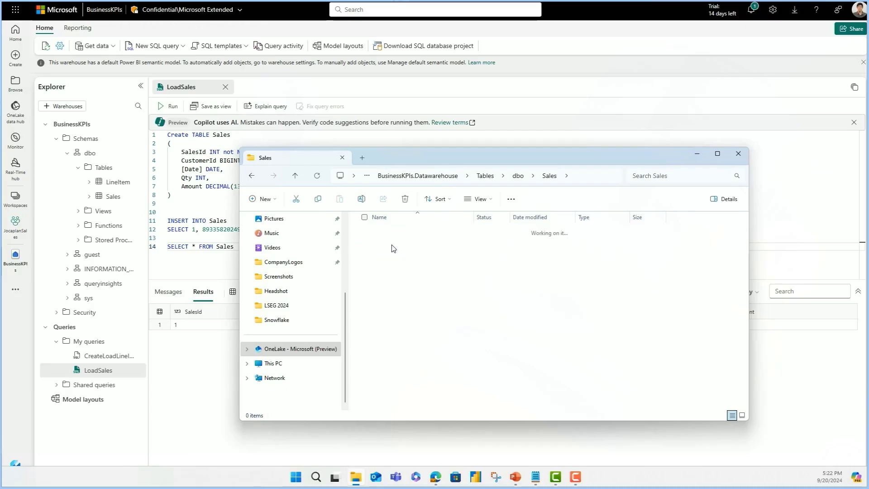
{"action": "left_click", "coordinate": [395, 234]}
{"action": "double_click", "coordinate": [395, 234]}
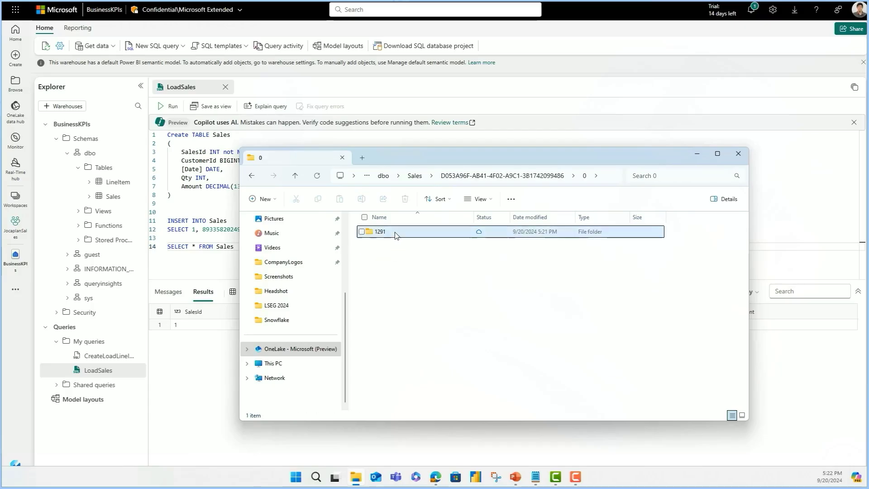
{"action": "double_click", "coordinate": [395, 234]}
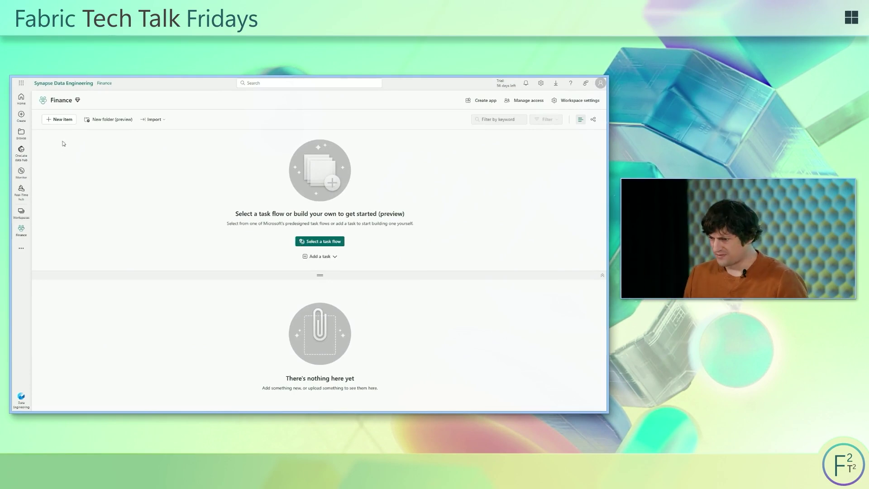
- Create a new lakehouse named Finance_Lake in the Finance workspace
{"action": "left_click", "coordinate": [60, 119]}
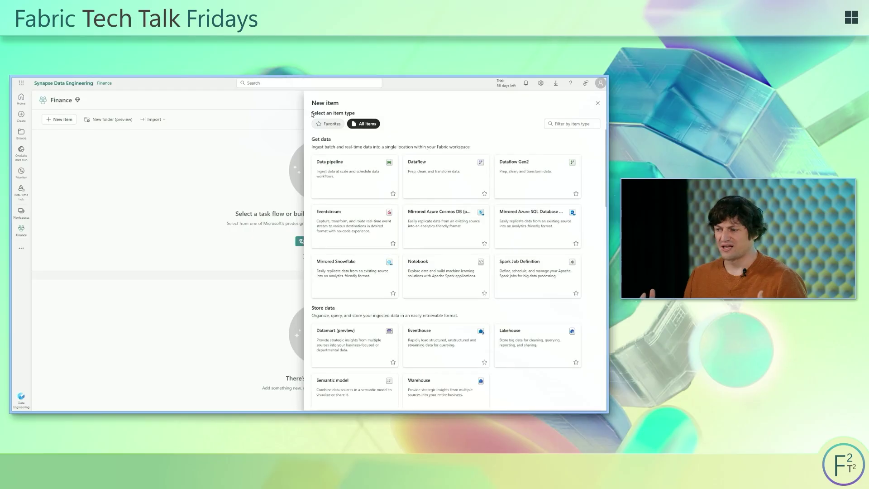
{"action": "left_click", "coordinate": [546, 124]}
{"action": "type", "text": "lak"}
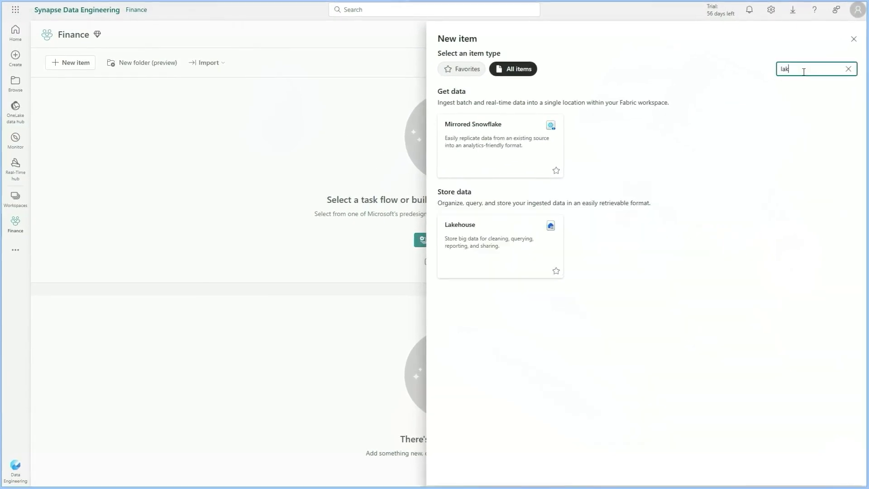
{"action": "type", "text": "eh"}
{"action": "left_click", "coordinate": [491, 143]}
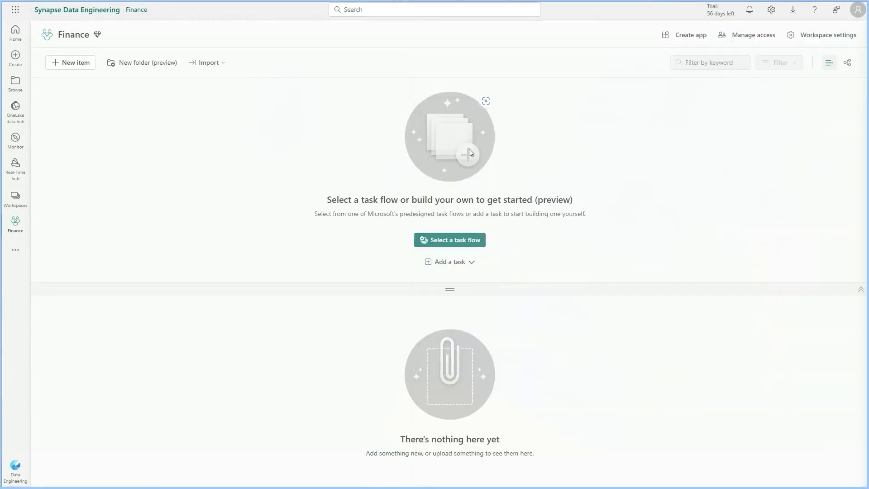
{"action": "type", "text": "Finance Lake"}
{"action": "left_click", "coordinate": [448, 276]}
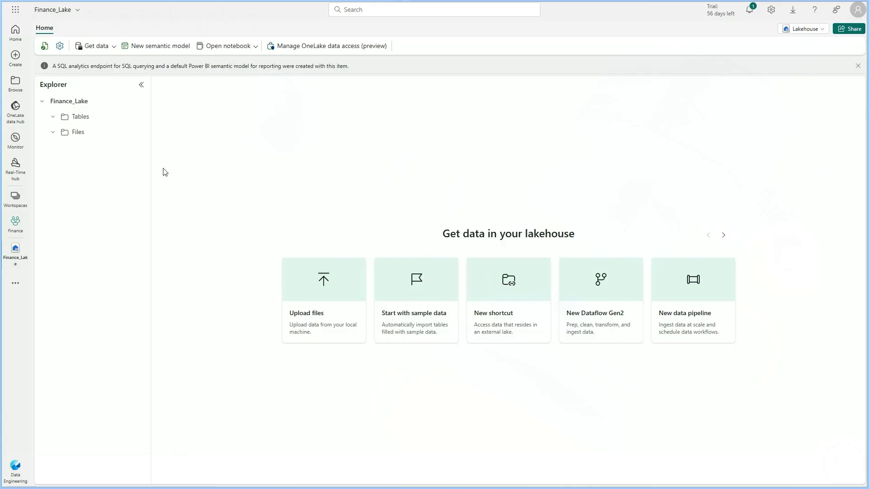
- Start a OneLake shortcut under Tables, filtering to the Sales domain and choosing BusinessKPIs
{"action": "left_click", "coordinate": [141, 119]}
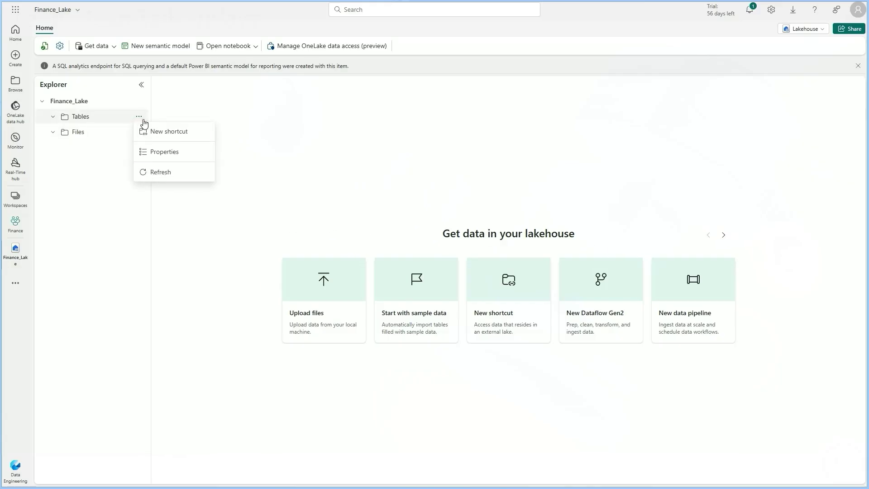
{"action": "left_click", "coordinate": [152, 131]}
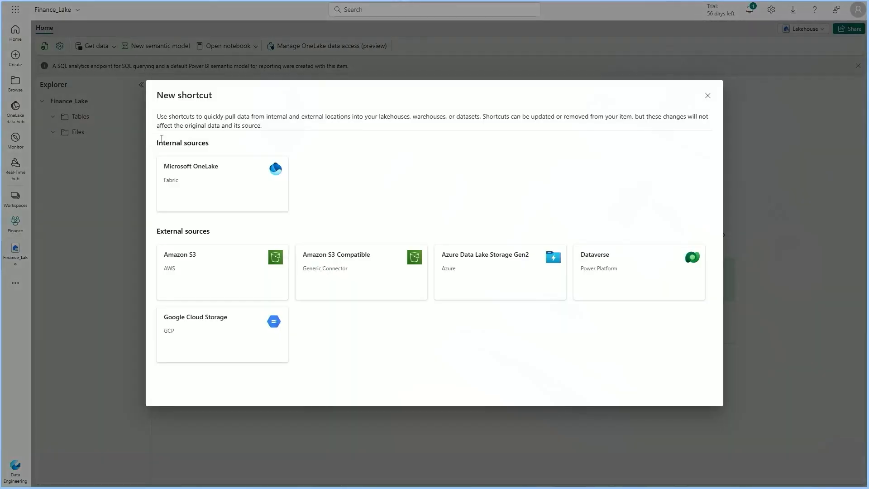
{"action": "left_click", "coordinate": [223, 193]}
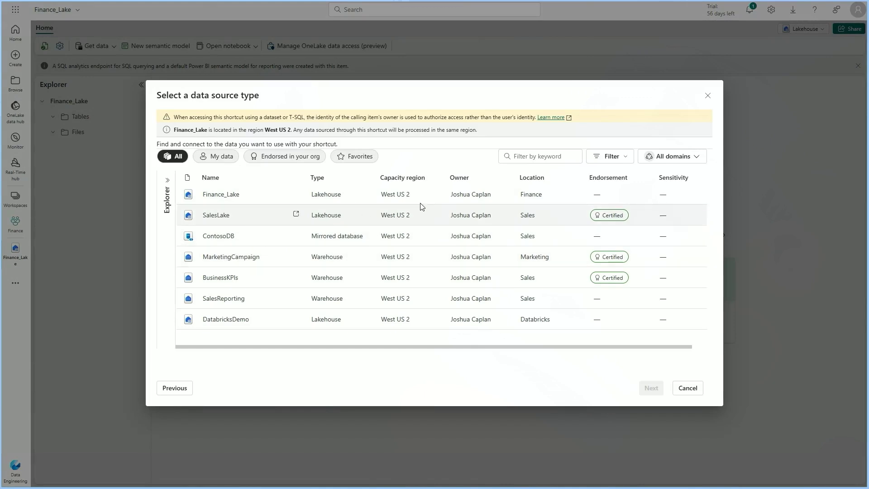
{"action": "left_click", "coordinate": [654, 158]}
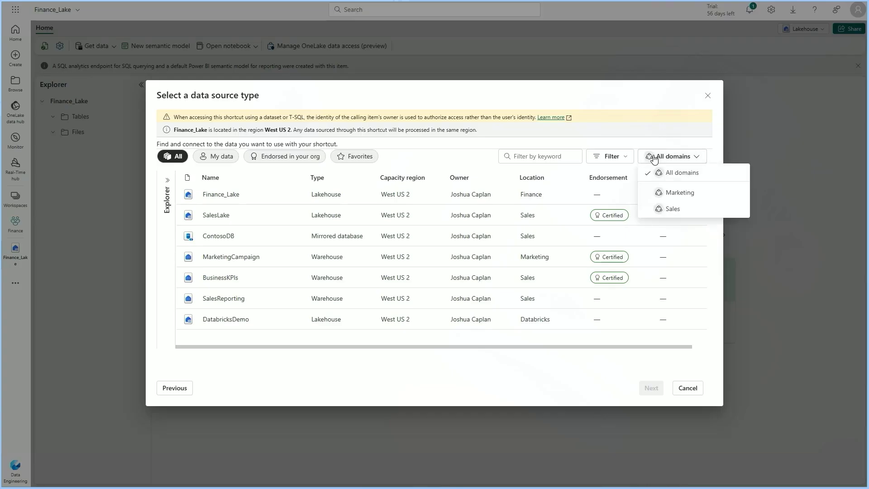
{"action": "left_click", "coordinate": [681, 209]}
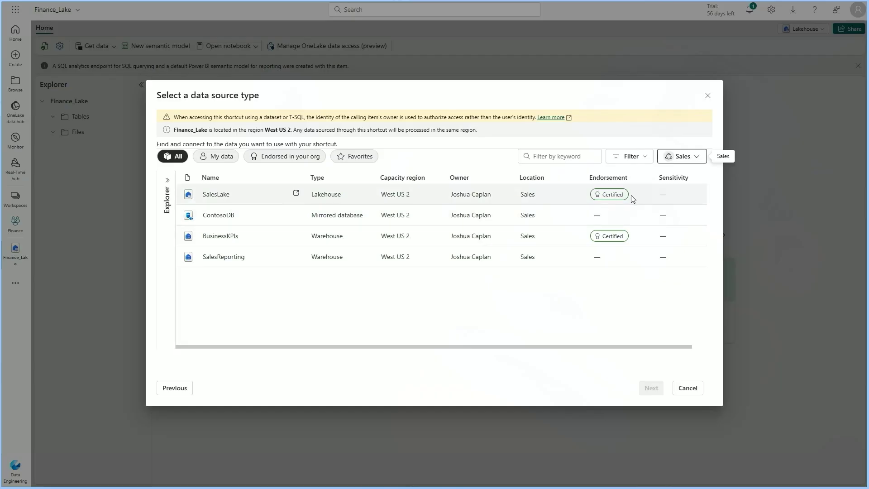
{"action": "left_click", "coordinate": [225, 241]}
{"action": "left_click", "coordinate": [651, 388]}
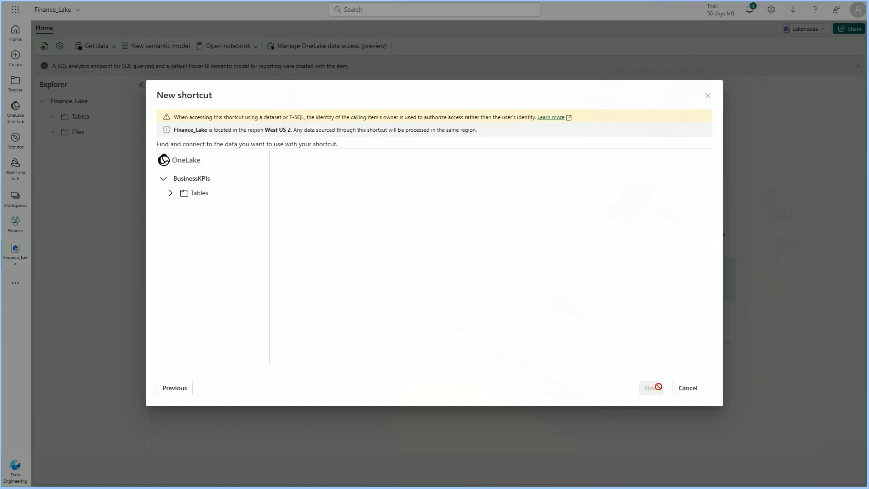
- Select the dbo Sales table and create the shortcut
{"action": "left_click", "coordinate": [170, 195]}
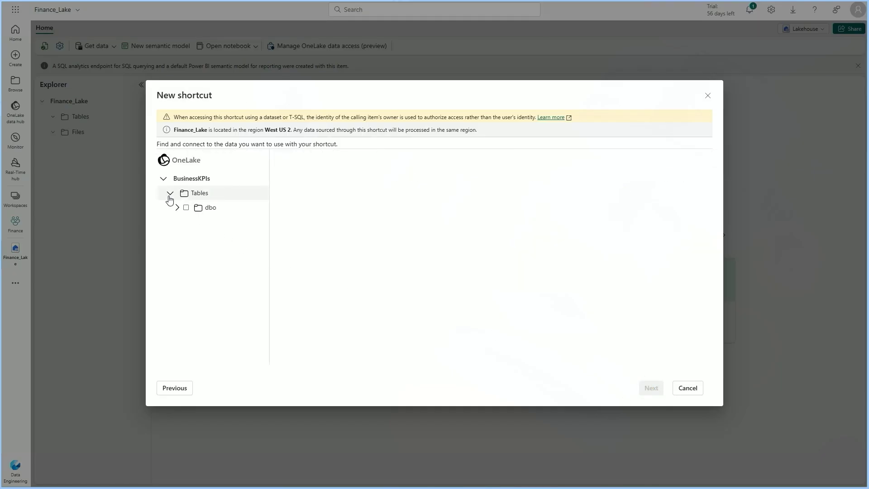
{"action": "left_click", "coordinate": [175, 208]}
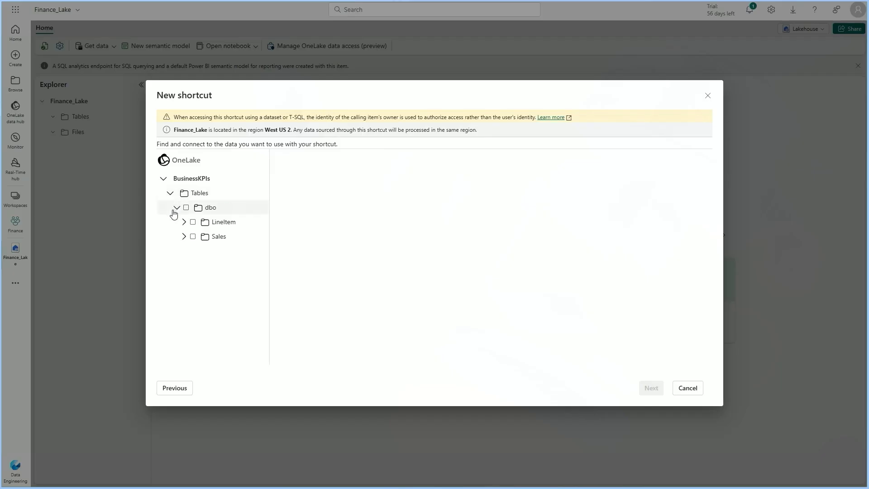
{"action": "left_click", "coordinate": [193, 237]}
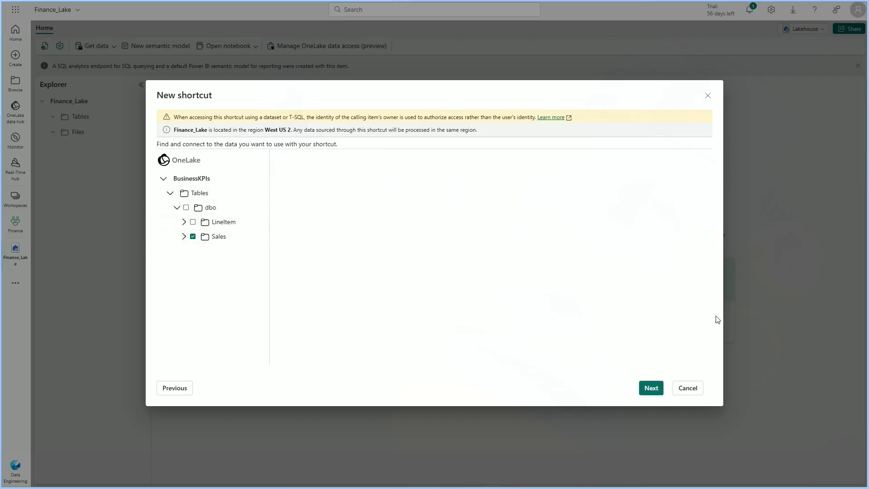
{"action": "left_click", "coordinate": [651, 388]}
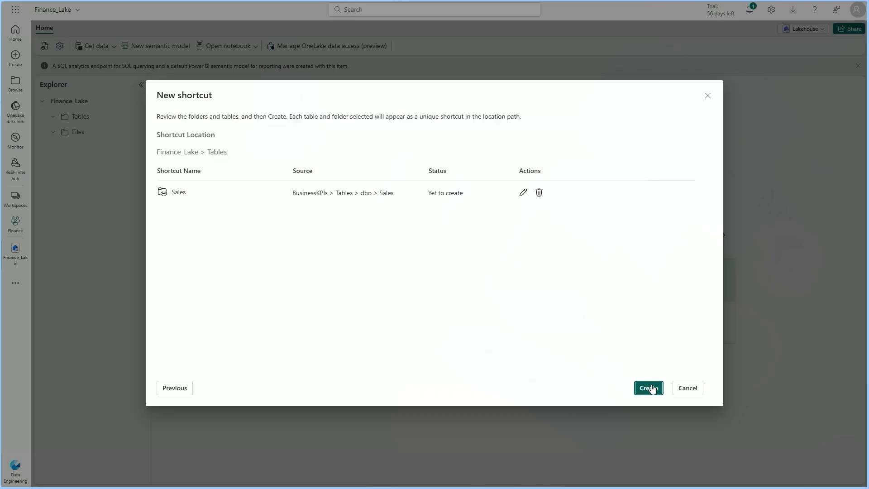
{"action": "left_click", "coordinate": [650, 387]}
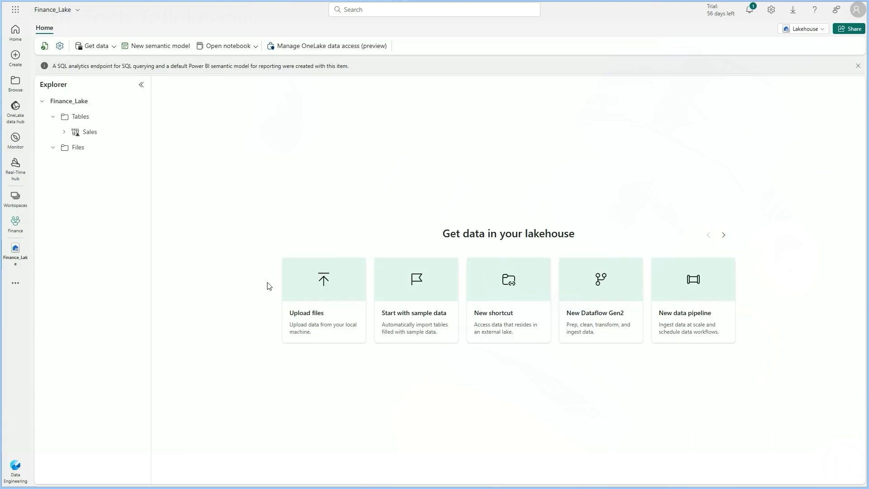
- Preview Sales, then start an Amazon S3 shortcut with a new contoso-outdoors-us-east-2 bucket connection
{"action": "left_click", "coordinate": [83, 132]}
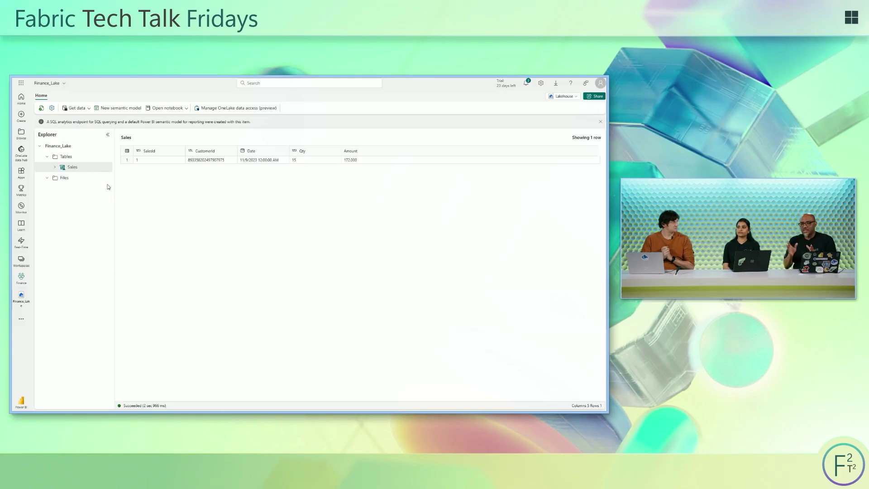
{"action": "left_click", "coordinate": [105, 156]}
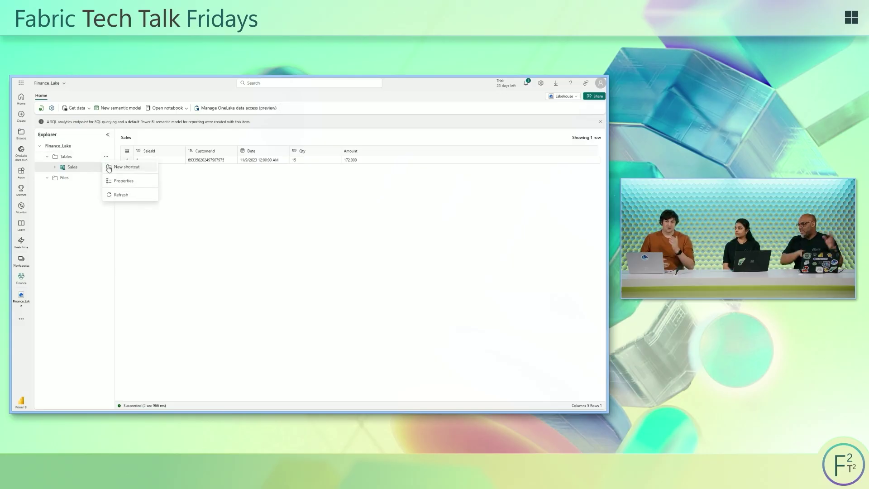
{"action": "left_click", "coordinate": [108, 164]}
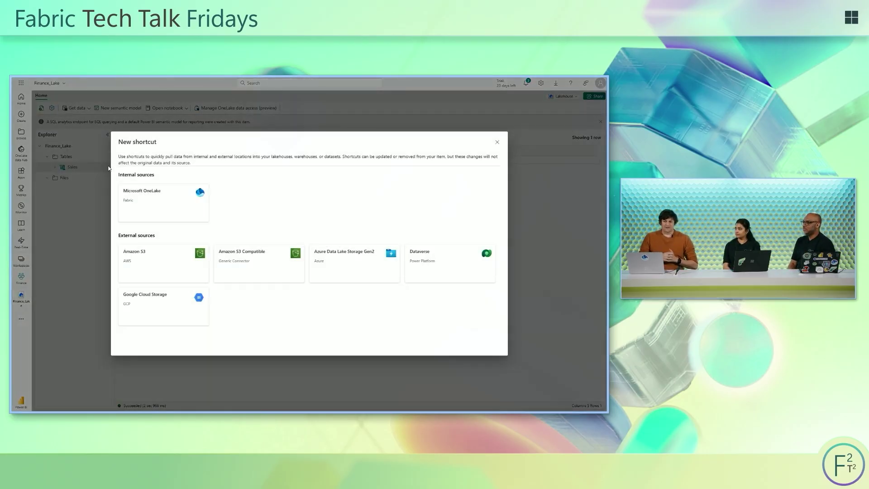
{"action": "left_click", "coordinate": [153, 266]}
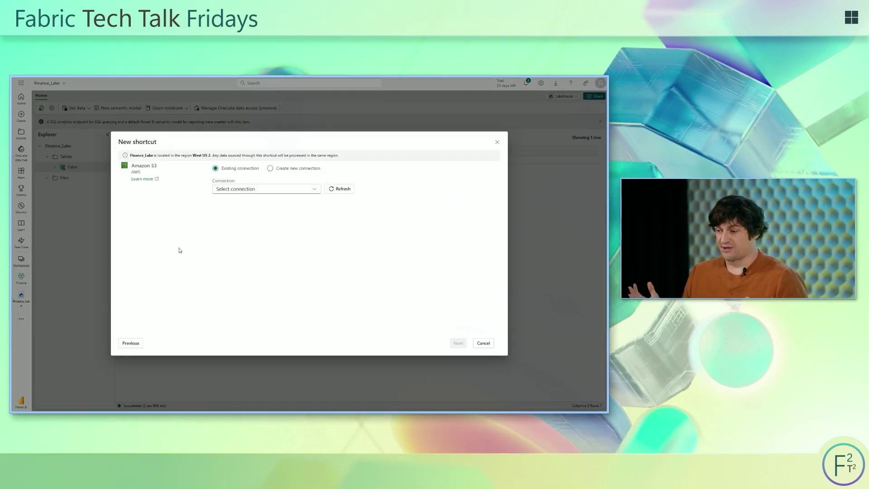
{"action": "left_click", "coordinate": [271, 168]}
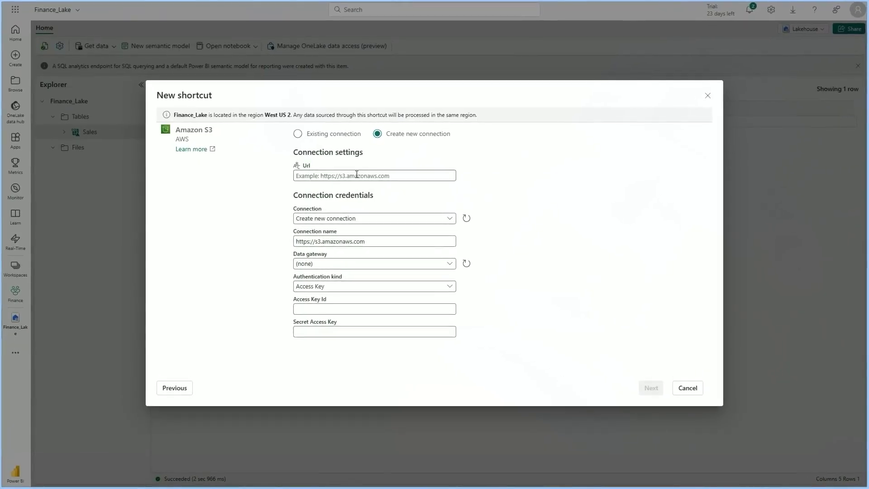
{"action": "left_click", "coordinate": [356, 176]}
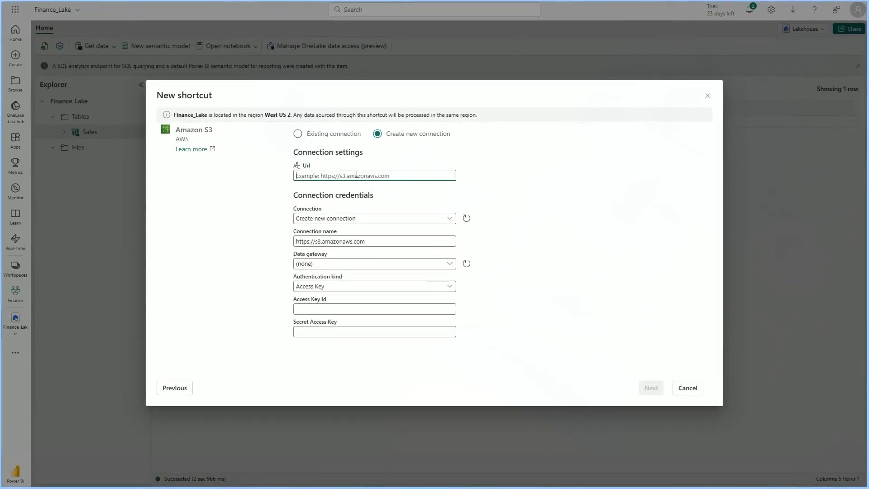
{"action": "type", "text": "https://contoso-outdoors-us-east-2.s3.us-east-2.amazonaws.com/"}
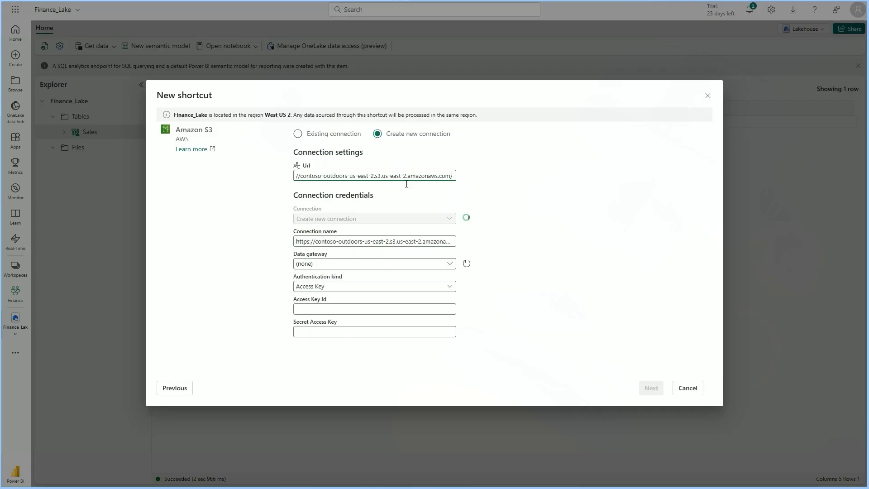
{"action": "left_click", "coordinate": [644, 389]}
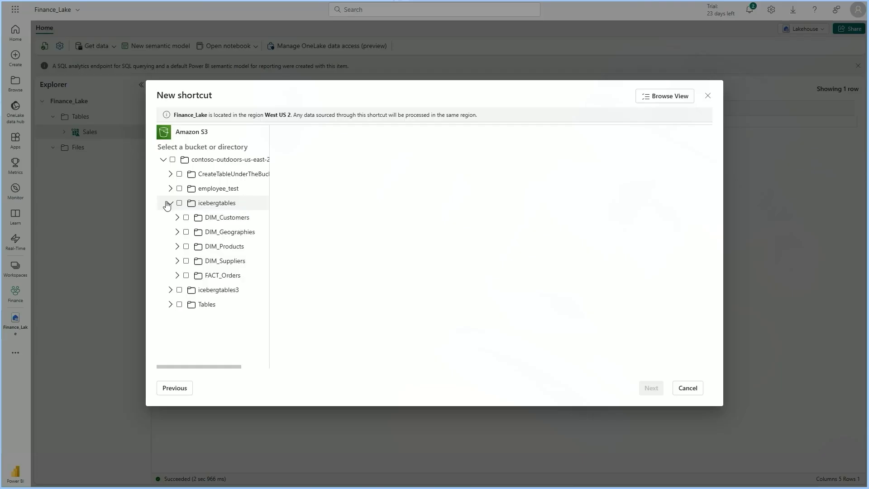
- Select the S3 DIM_Customers Iceberg folder and create its shortcut under Finance_Lake Tables
{"action": "left_click", "coordinate": [229, 224]}
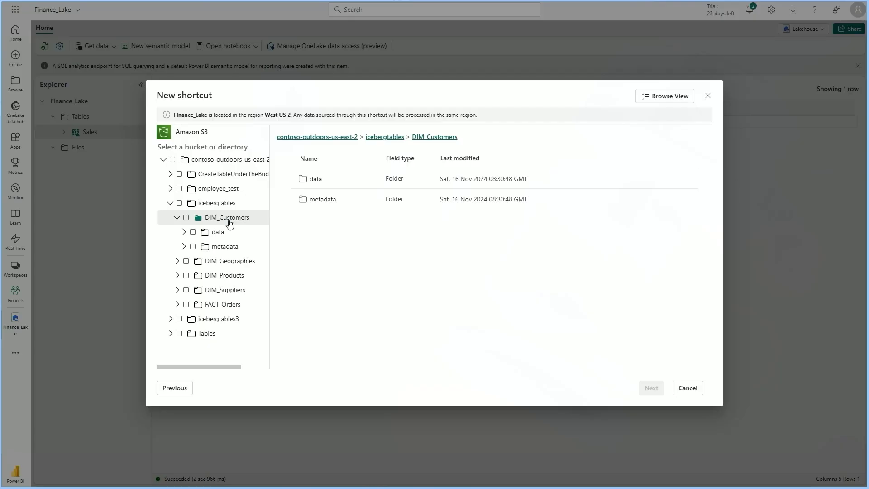
{"action": "left_click", "coordinate": [186, 217]}
{"action": "left_click", "coordinate": [648, 391]}
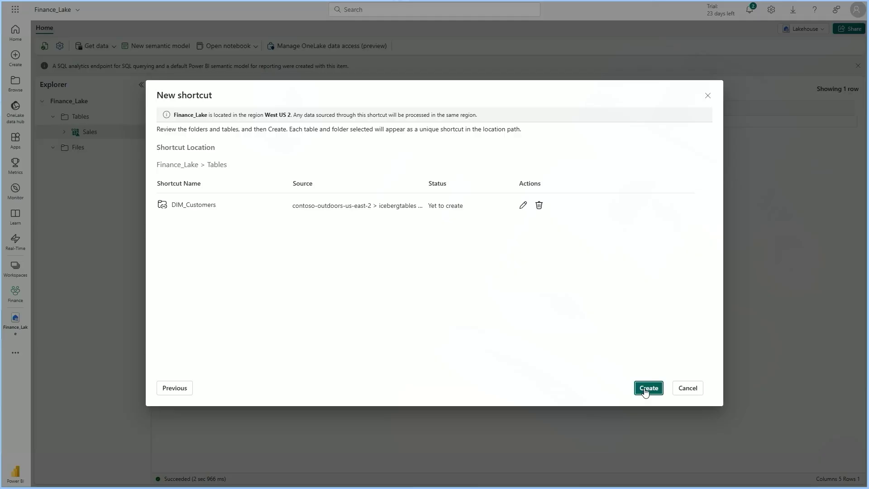
{"action": "left_click", "coordinate": [646, 392]}
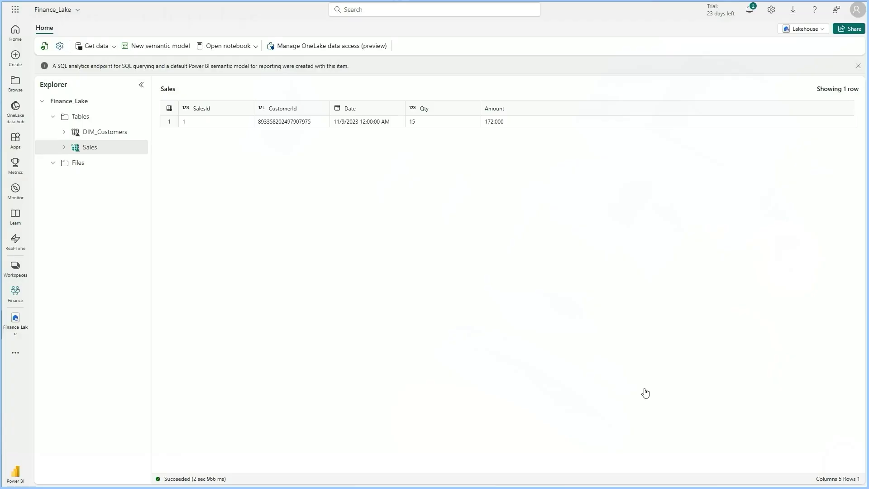
- Preview DIM_Customers, inspect its _delta_log files, then switch Finance_Lake to the SQL analytics endpoint
{"action": "left_click", "coordinate": [113, 140]}
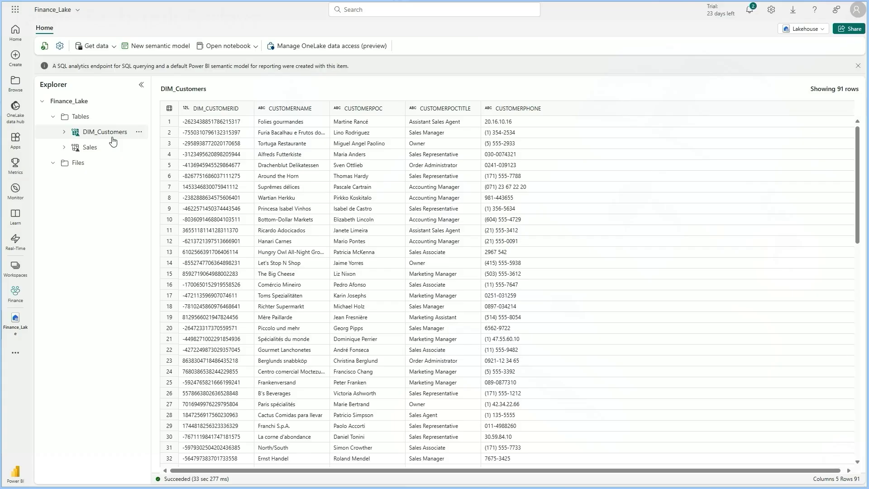
{"action": "left_click", "coordinate": [140, 133]}
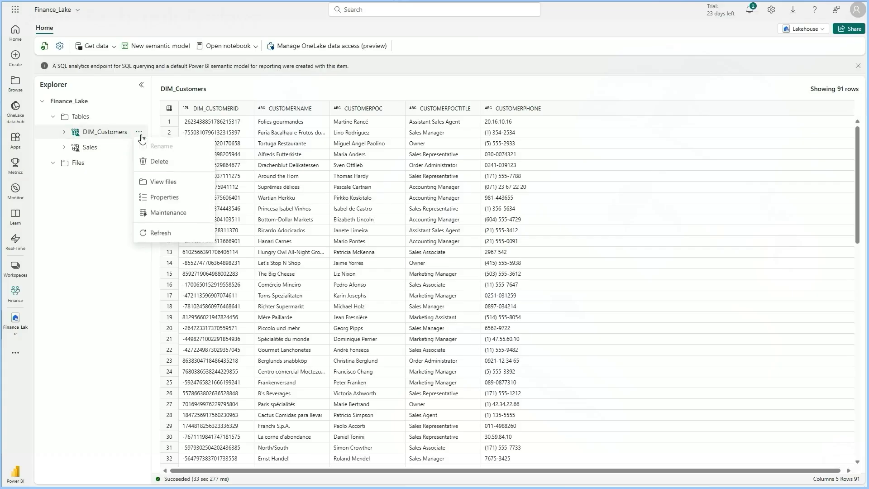
{"action": "left_click", "coordinate": [177, 187]}
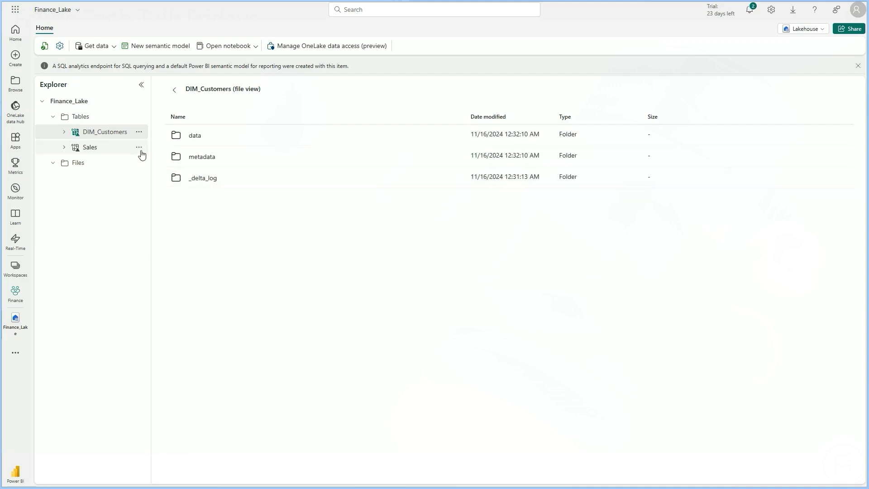
{"action": "left_click", "coordinate": [206, 183]}
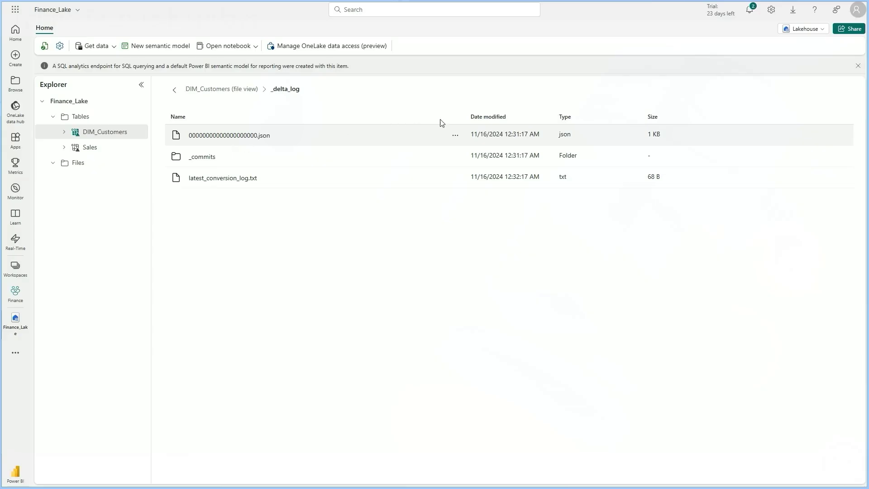
{"action": "left_click", "coordinate": [791, 31]}
{"action": "left_click", "coordinate": [774, 70]}
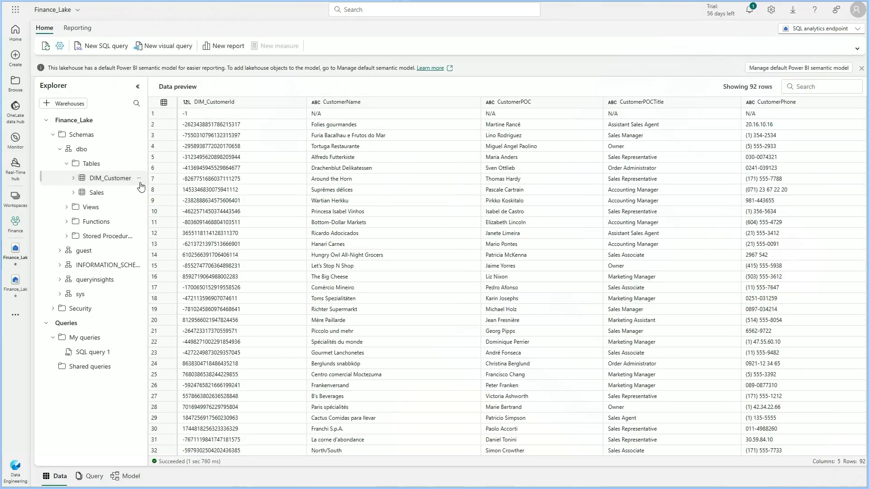
- Preview the top 100 DIM_Customer rows, then run the Sales–DIM_Customer join in SQL query 1
{"action": "left_click", "coordinate": [143, 178]}
{"action": "mouse_move", "coordinate": [175, 189]}
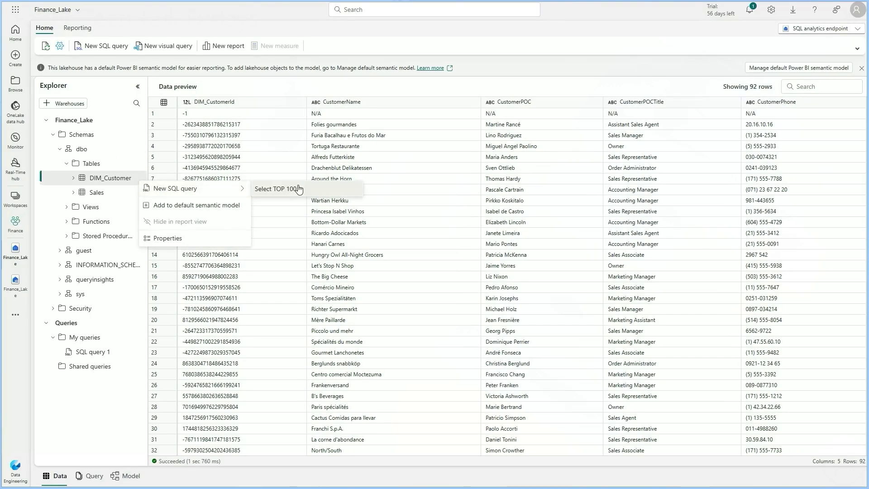
{"action": "left_click", "coordinate": [275, 188]}
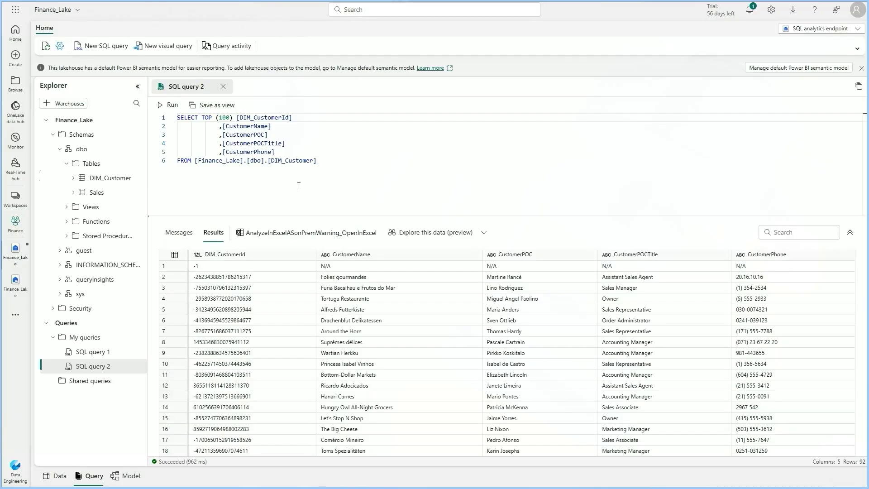
{"action": "mouse_move", "coordinate": [93, 352]}
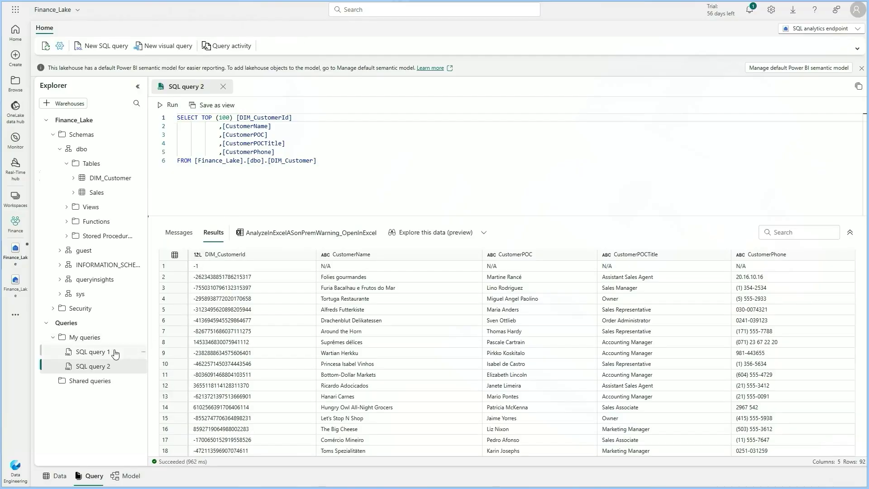
{"action": "left_click", "coordinate": [102, 351]}
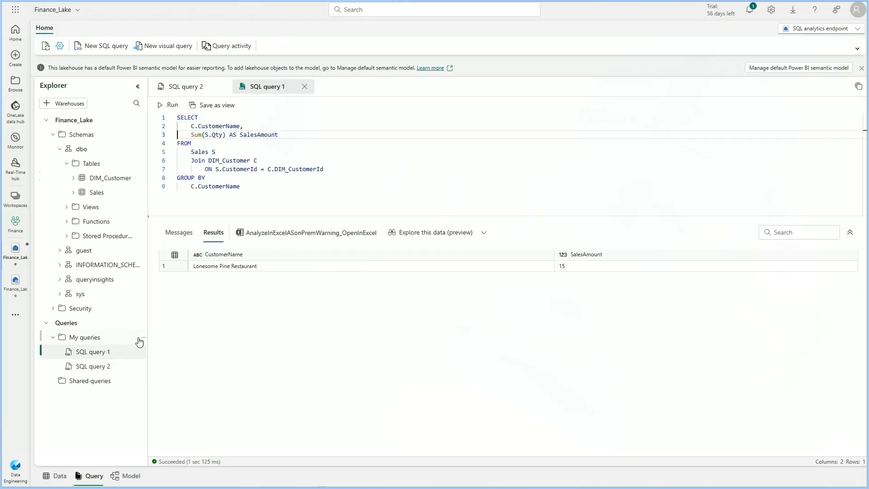
{"action": "left_click", "coordinate": [170, 105]}
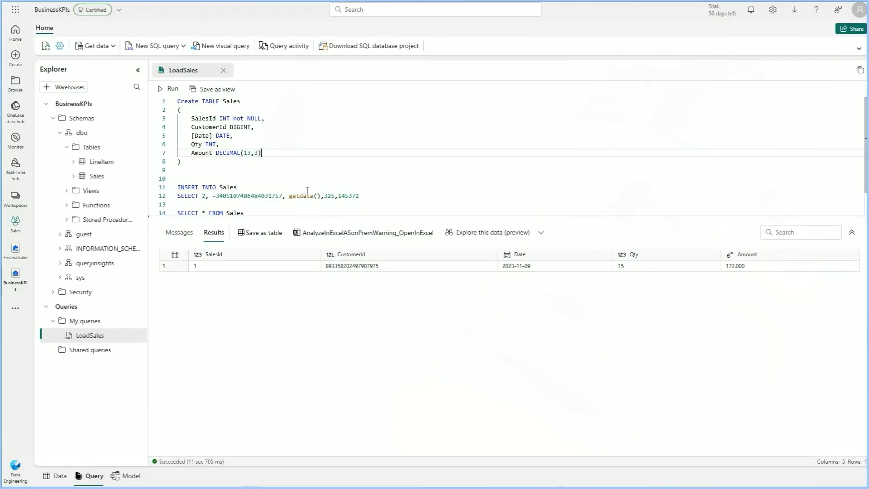
- Run only the INSERT on lines 10–12, adding a Sales row with Qty 325
{"action": "left_click_drag", "start_coordinate": [360, 196], "coordinate": [277, 182]}
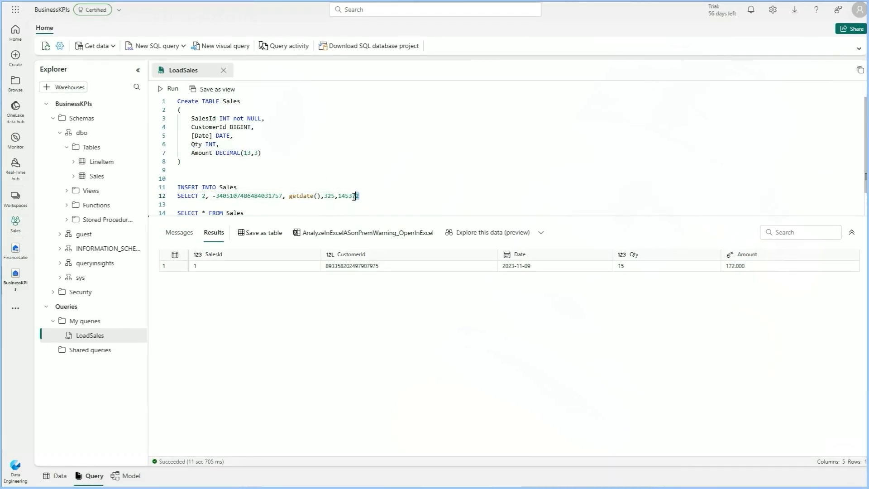
{"action": "left_click", "coordinate": [162, 88]}
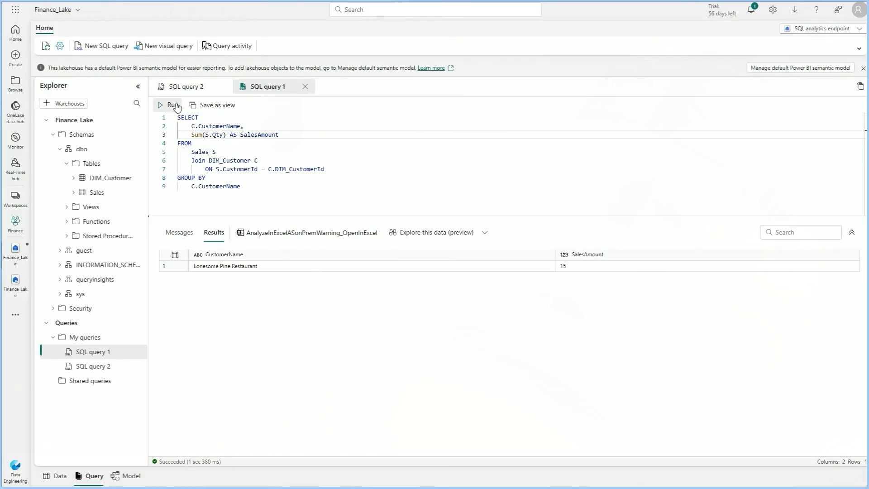
- Rerun the SQL query 1 join to include White Clover Markets with 325
{"action": "left_click", "coordinate": [173, 104]}
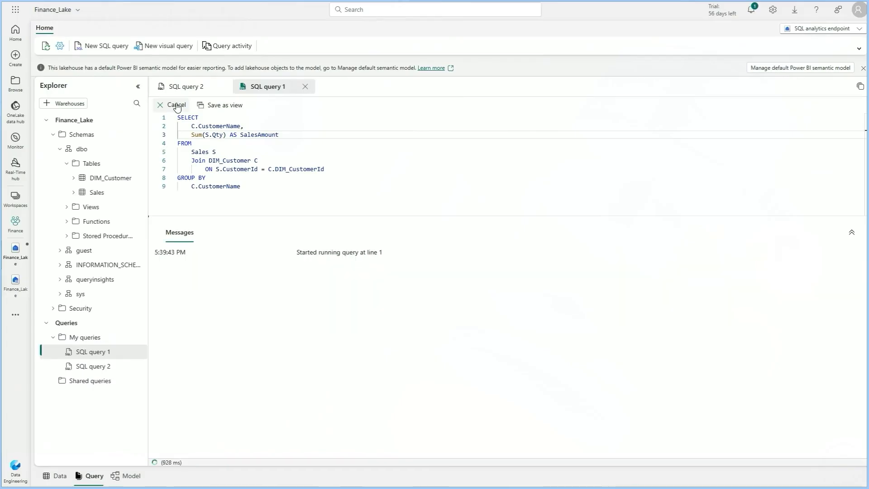